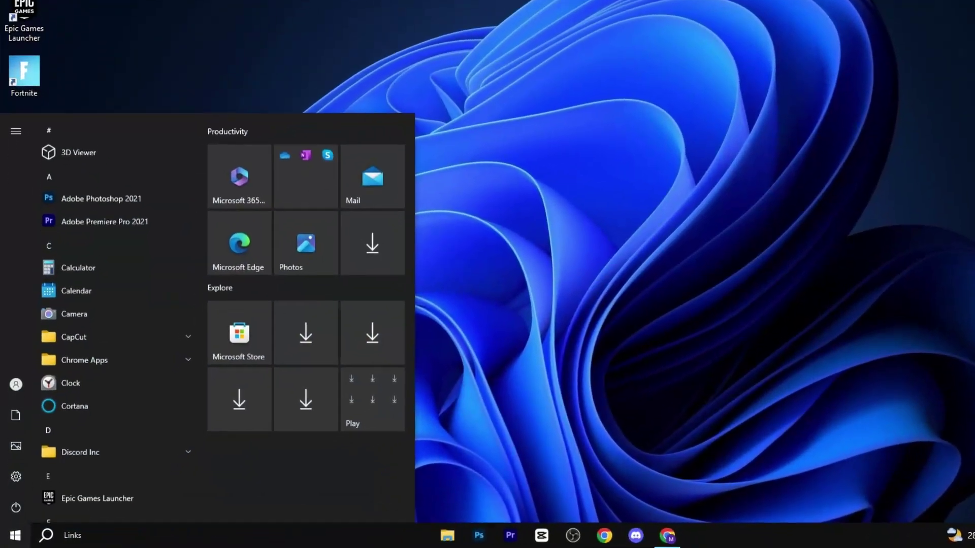
type("ackground apps")
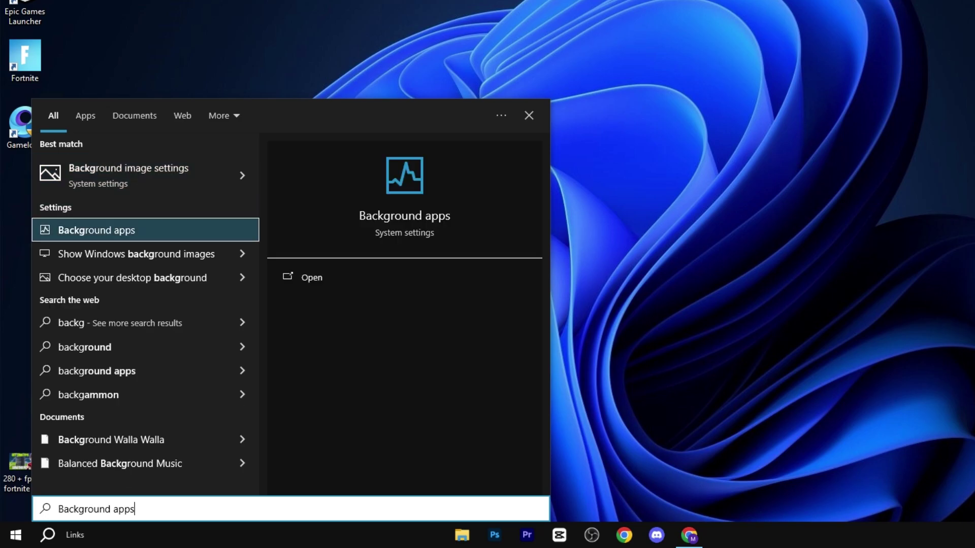
Open the Background apps settings page and confirm background apps are switched off
key("Return")
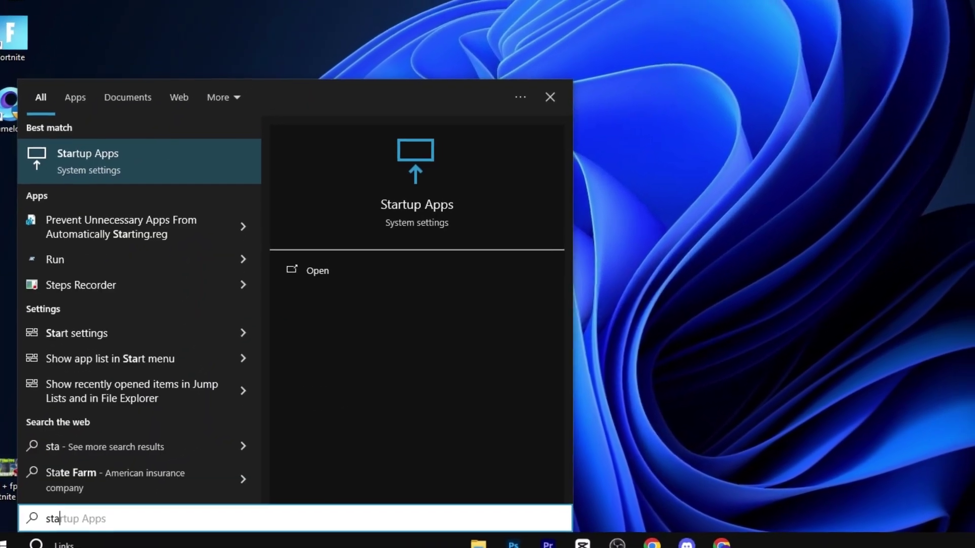
Open the Startup apps settings page, review its list, and close Settings
key("Return")
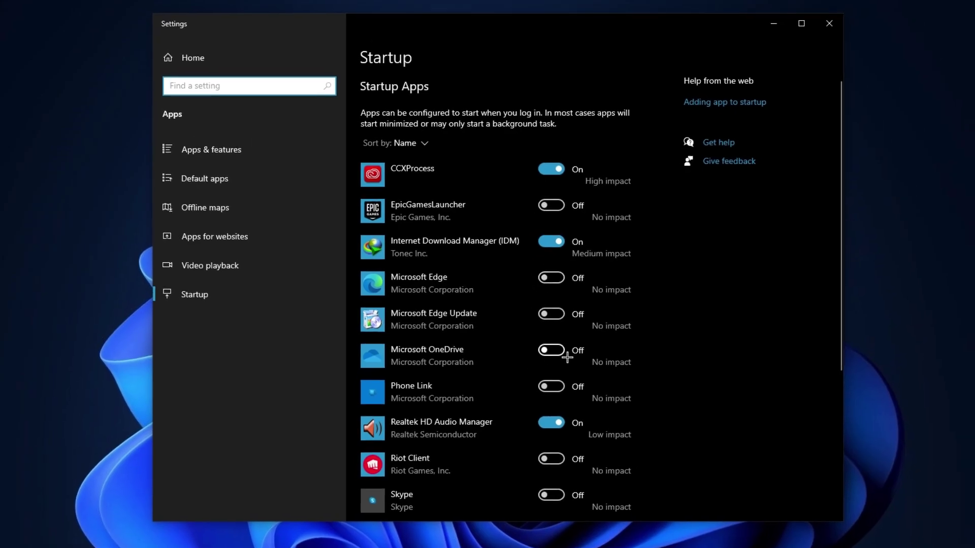
scroll(481, 379, "down", 3)
scroll(488, 426, "down", 3)
scroll(495, 450, "up", 2)
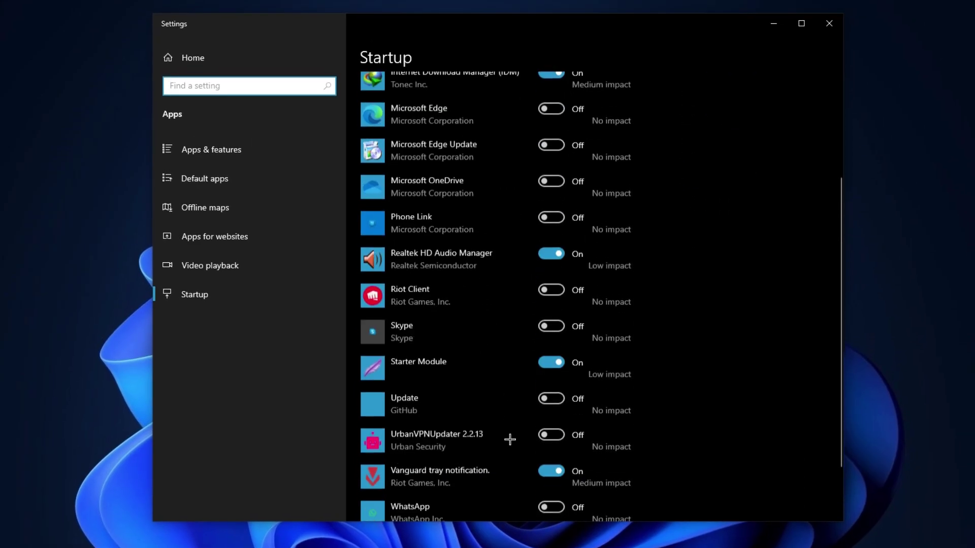
scroll(495, 456, "down", 3)
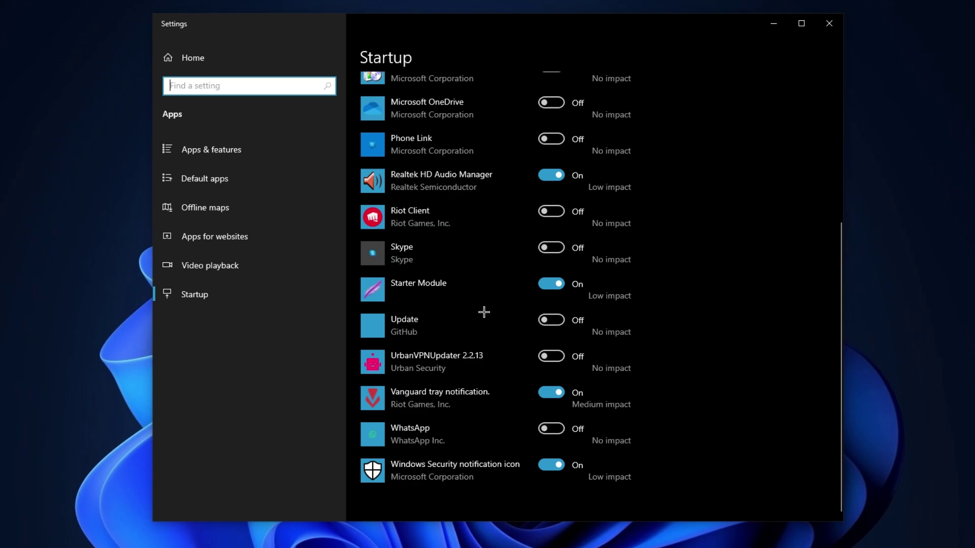
scroll(512, 357, "up", 3)
left_click(830, 23)
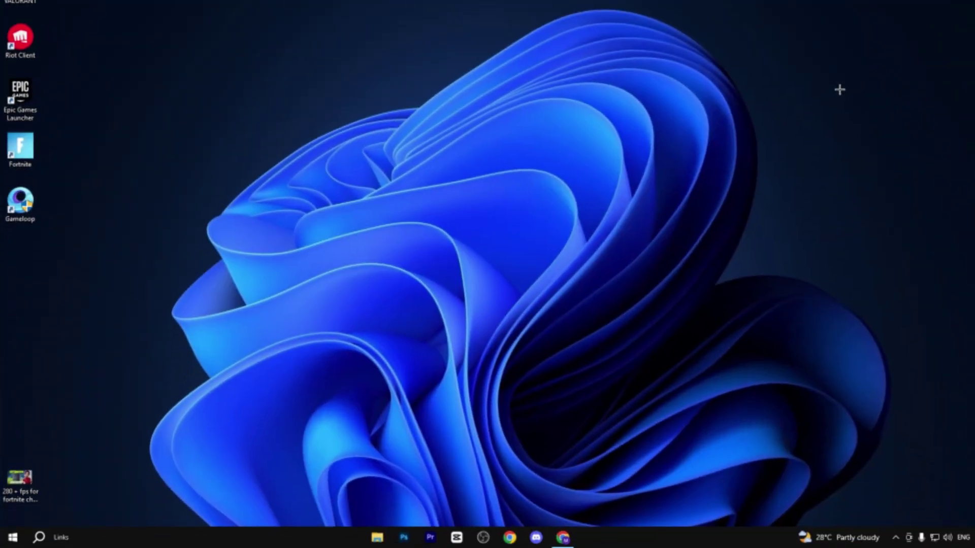
Open Add or remove programs from a Start search for 'unin' to browse installed apps
key("super")
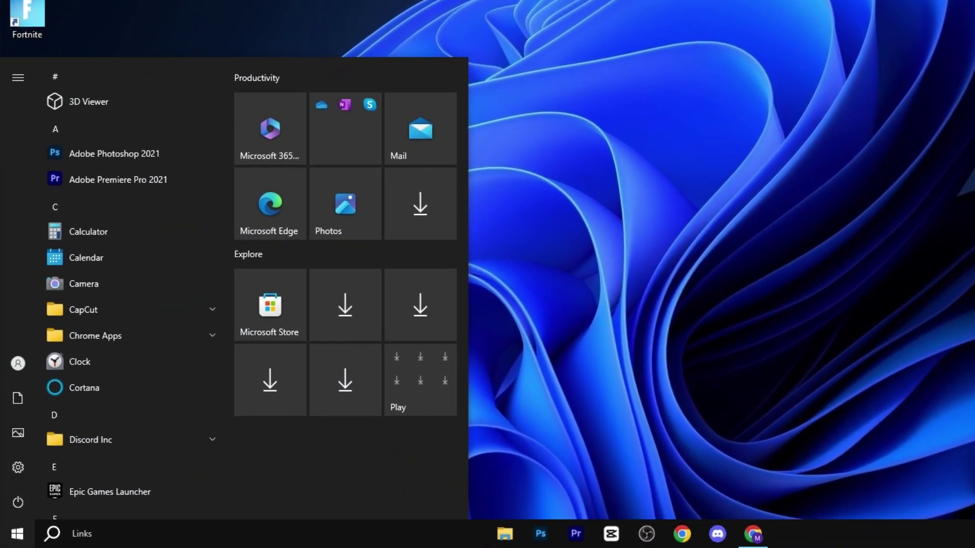
type("unin")
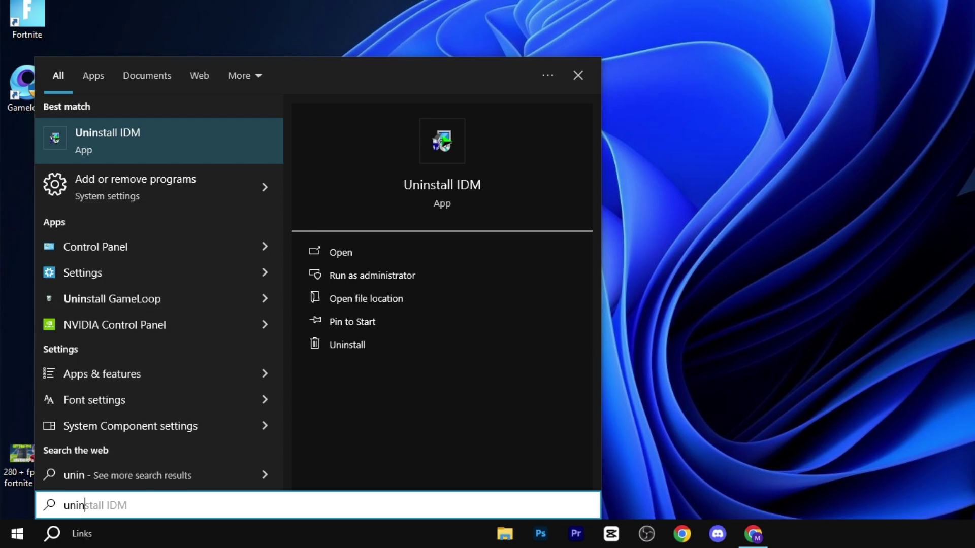
key("Down")
key("Return")
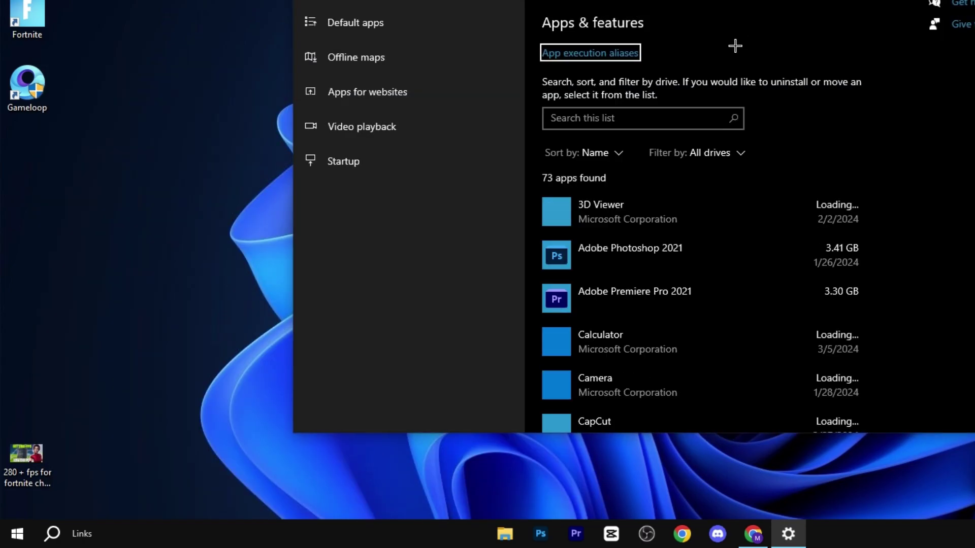
scroll(572, 331, "down", 8)
scroll(492, 391, "down", 8)
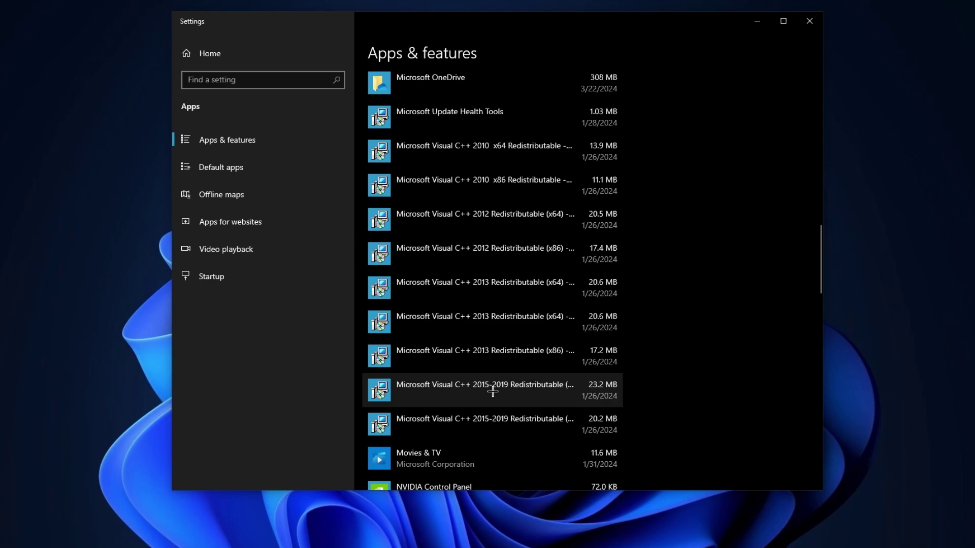
scroll(493, 392, "down", 5)
scroll(554, 362, "down", 8)
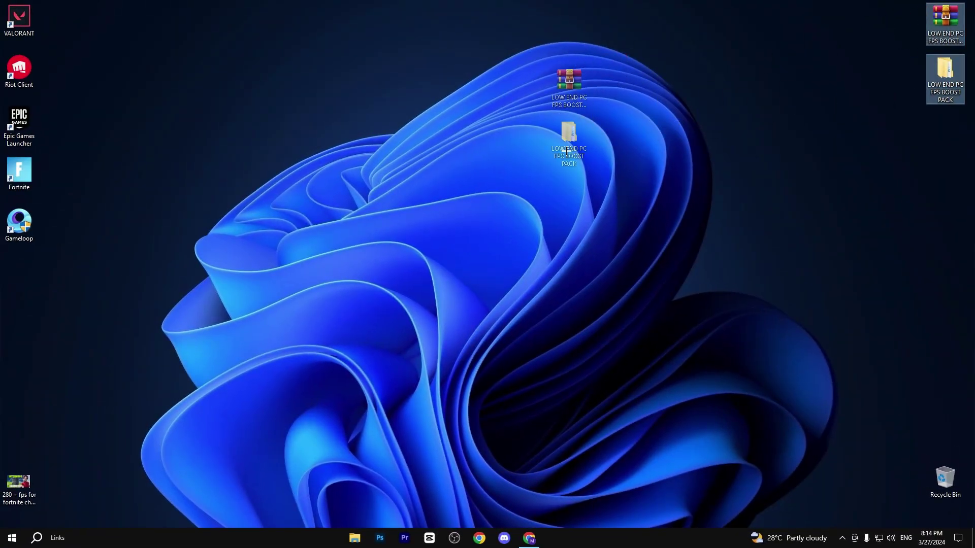
Move the two boost pack icons to the centre of the desktop
left_click_drag(569, 148, 528, 170)
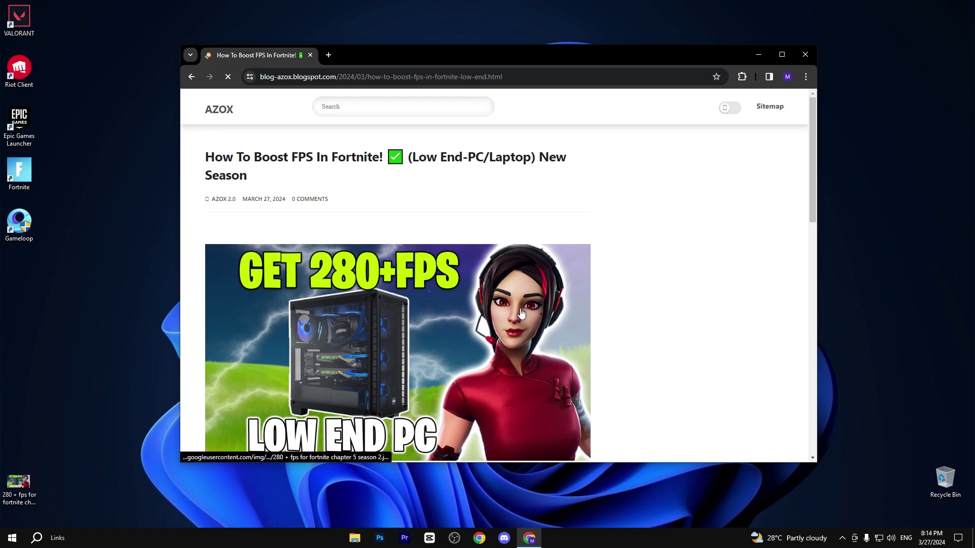
scroll(521, 313, "down", 5)
scroll(404, 317, "down", 3)
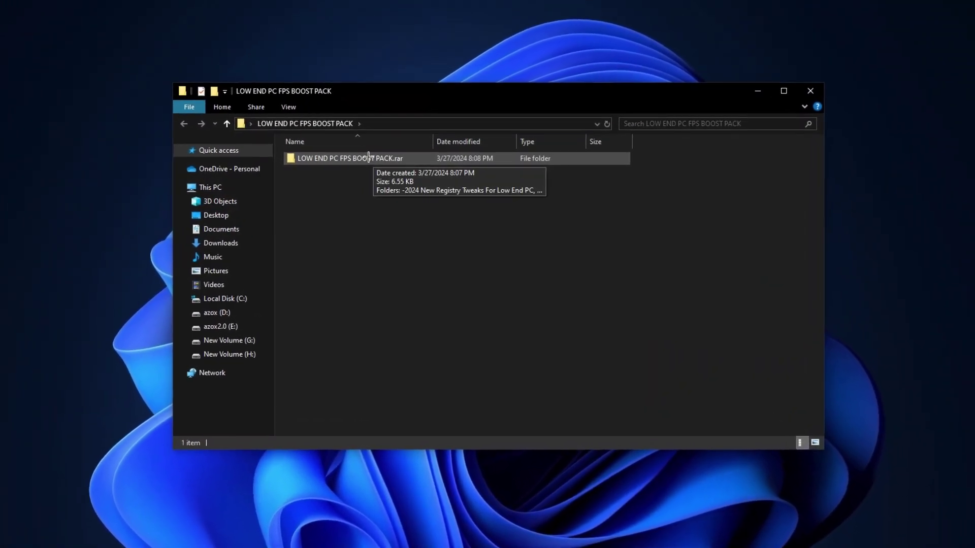
Open the boost pack's 2024 registry tweaks folder and select all twelve tweak files
double_click(366, 160)
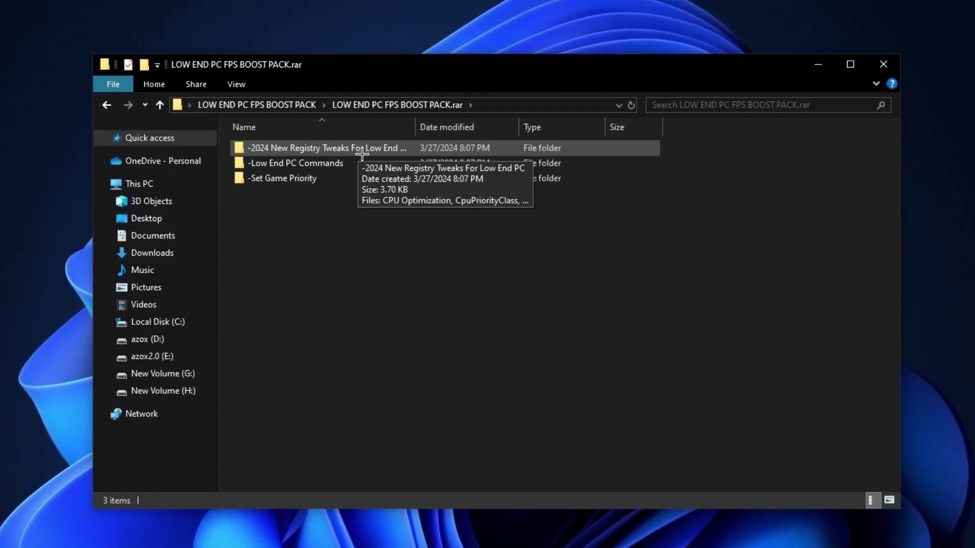
double_click(316, 151)
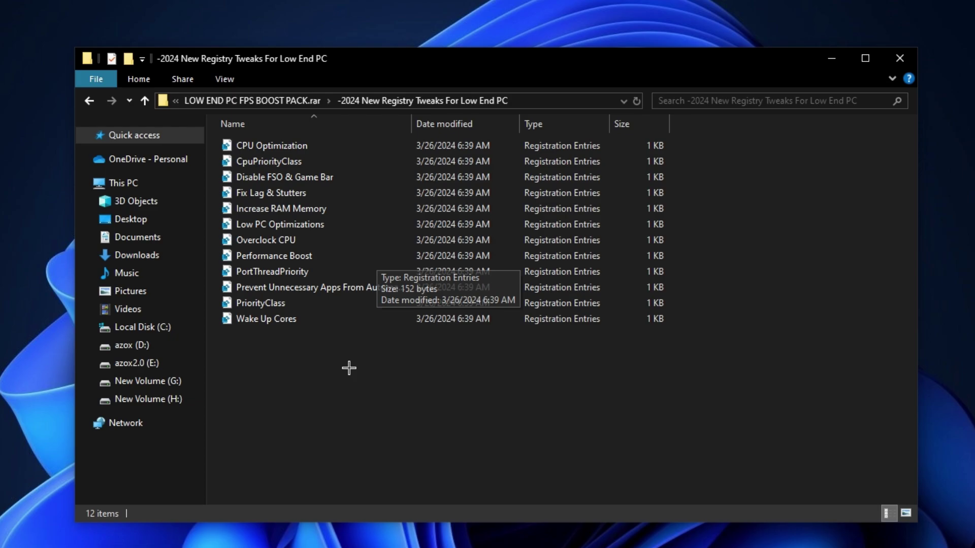
left_click_drag(350, 366, 320, 141)
right_click(350, 177)
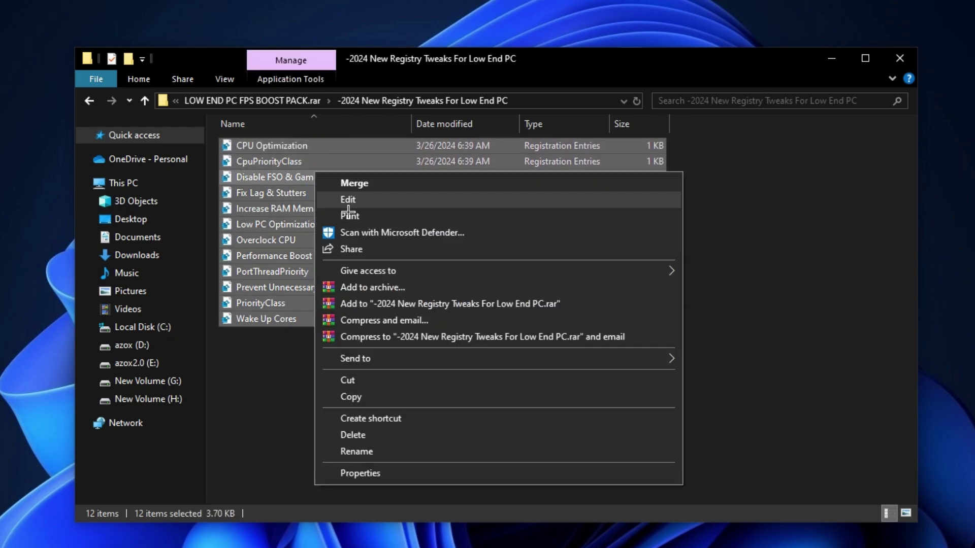
left_click(248, 407)
Step through the registry tweak files individually, then return to the pack's top folder
left_click(323, 151)
key("Down")
key("Down")
key("Down")
key("Down")
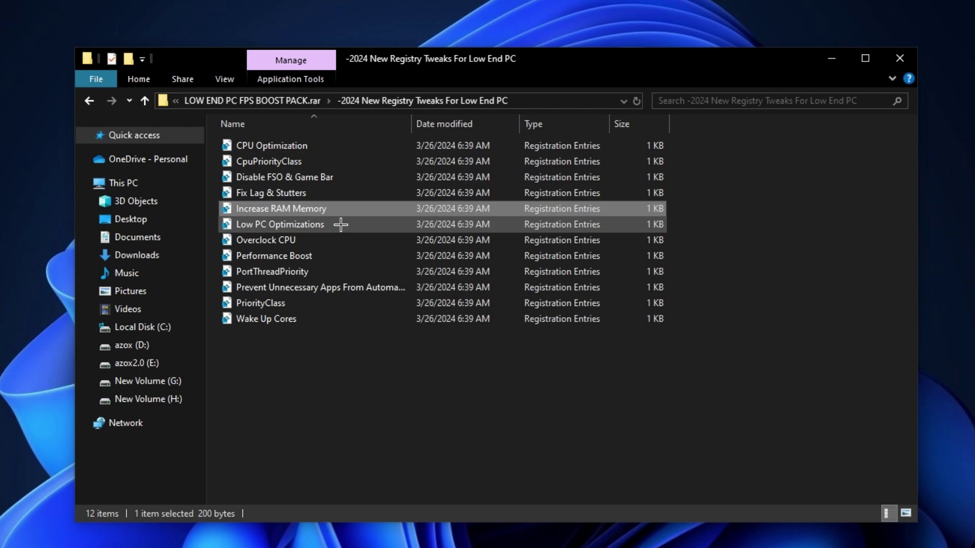
key("Down")
key("Down")
key("Down")
key("Down")
key("Down")
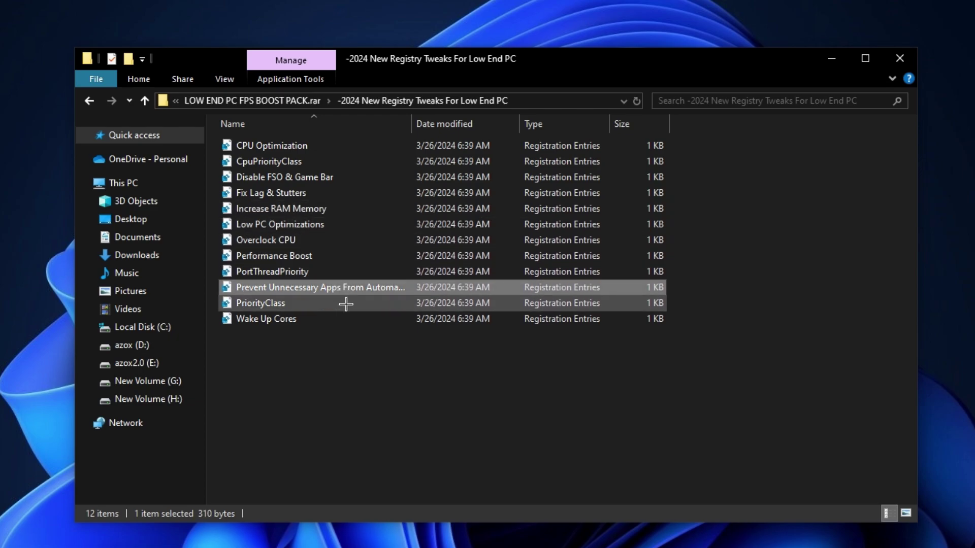
key("Down")
key("Down")
key("BackSpace")
Browse the five Low End PC Commands files, including Disable Mitigations
left_click(287, 161)
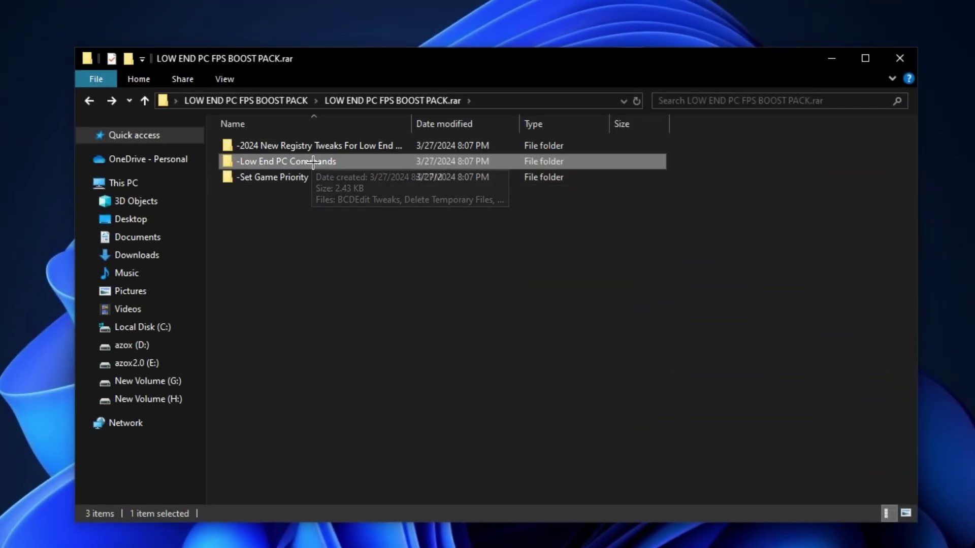
double_click(315, 164)
left_click_drag(243, 232, 280, 148)
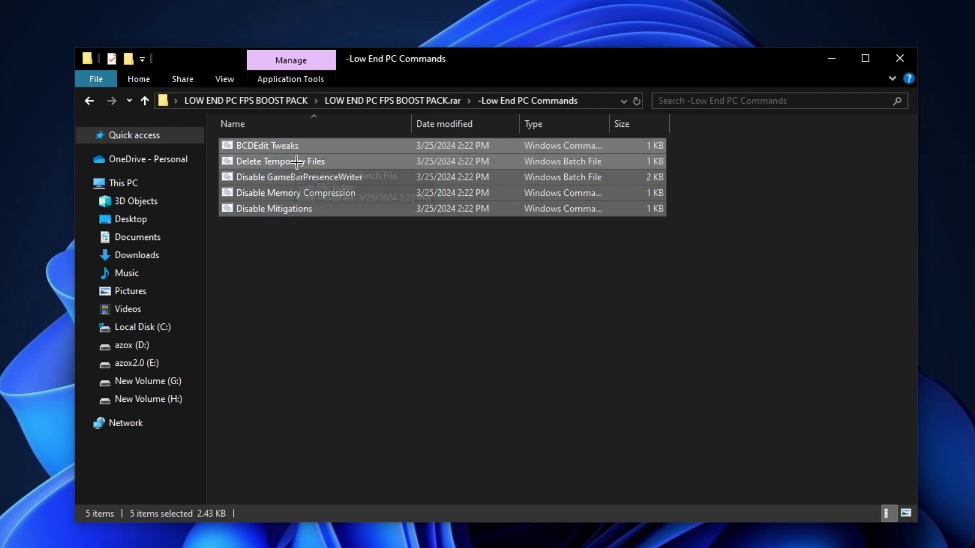
right_click(299, 165)
left_click(267, 176)
left_click(260, 149)
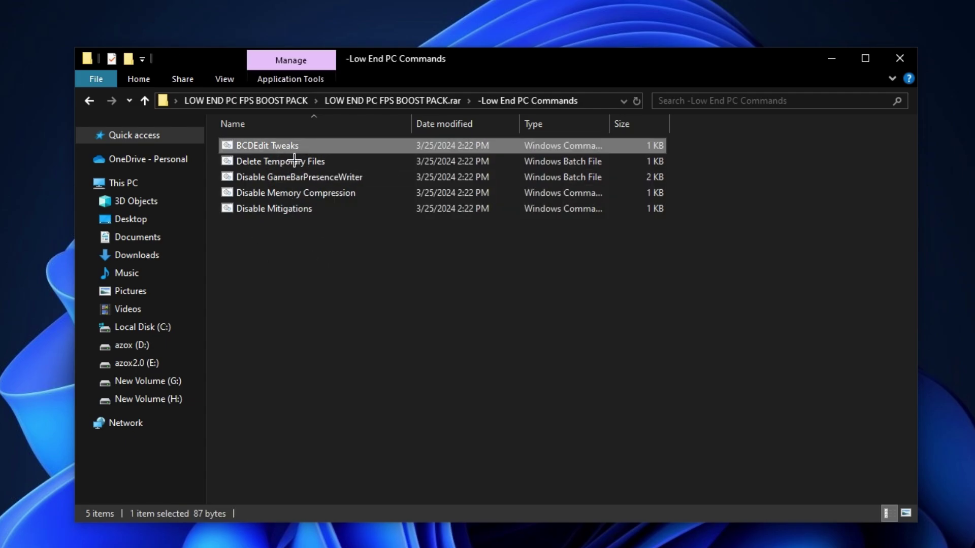
left_click(301, 161)
left_click(290, 193)
left_click(282, 209)
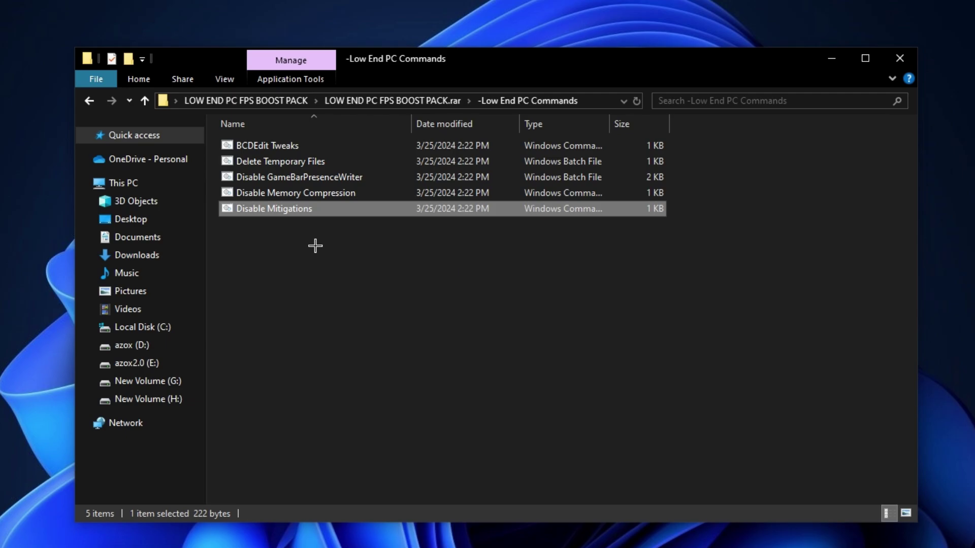
left_click_drag(317, 246, 303, 143)
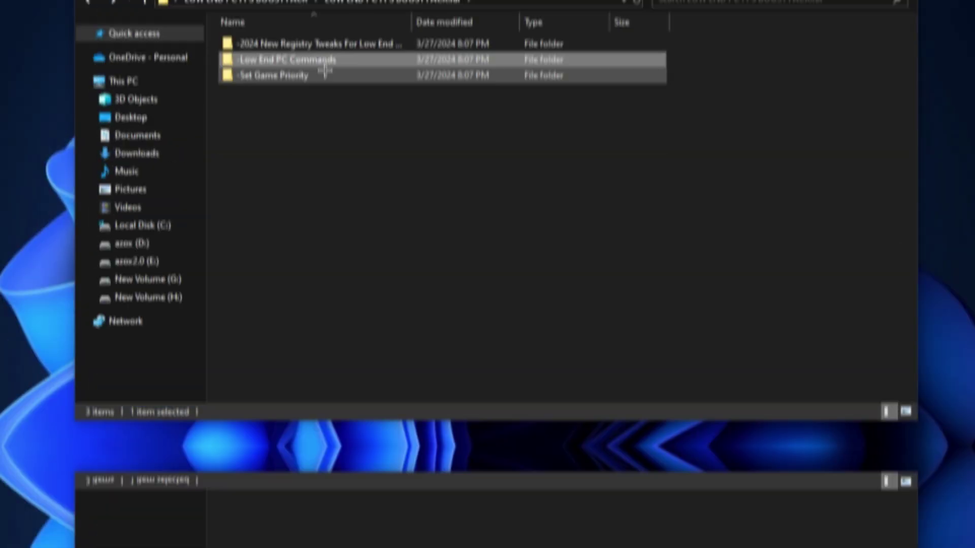
Merge the High Priority file from Set Game Priority into the registry, then close File Explorer
left_click(332, 178)
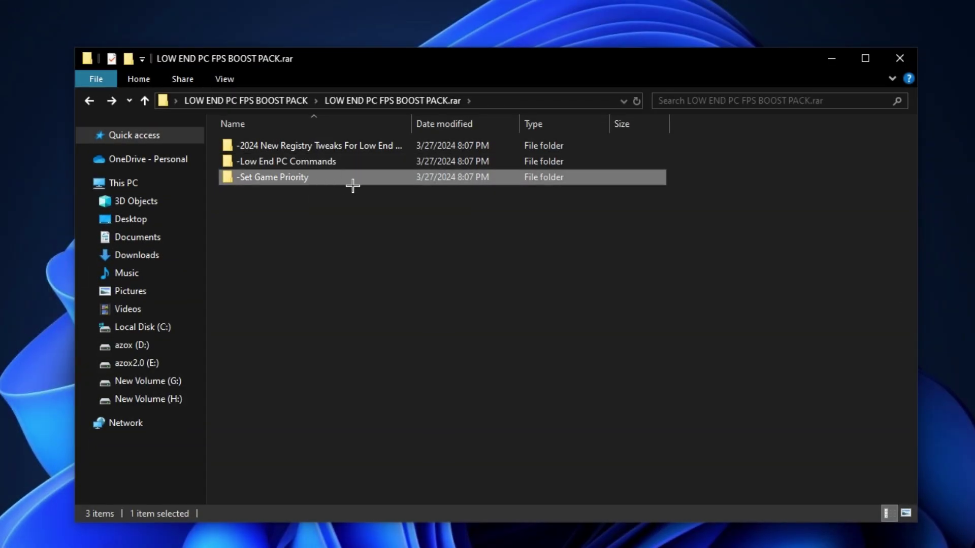
double_click(331, 179)
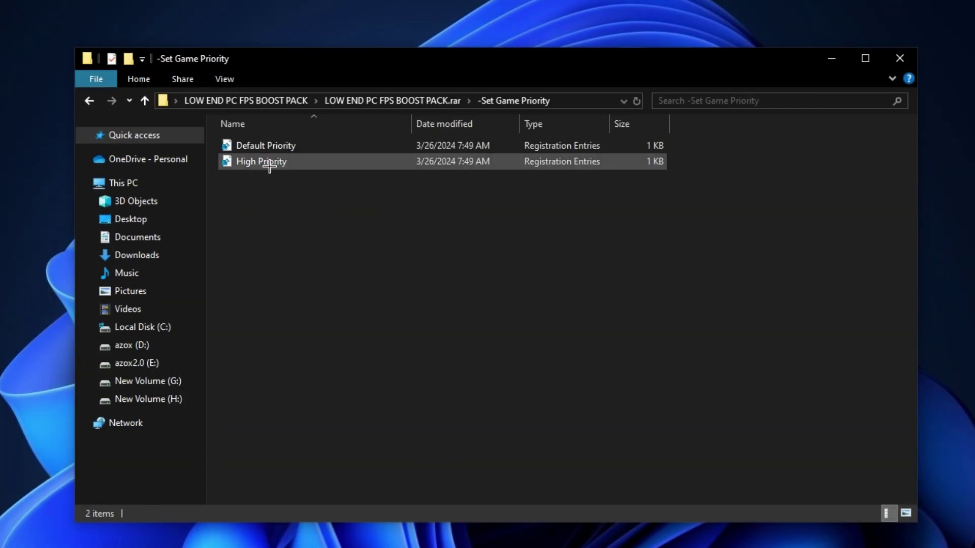
left_click(267, 162)
right_click(267, 162)
left_click(319, 180)
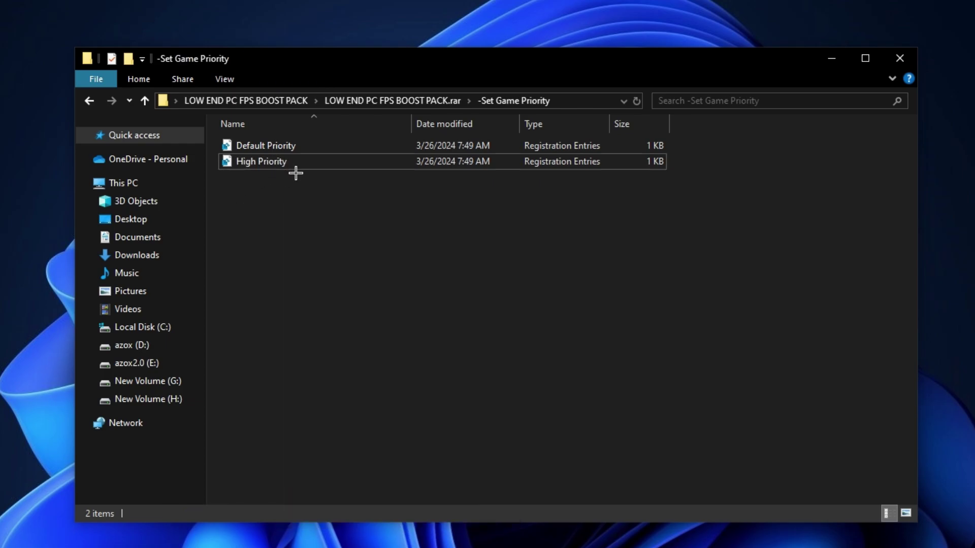
left_click(452, 223)
left_click(900, 59)
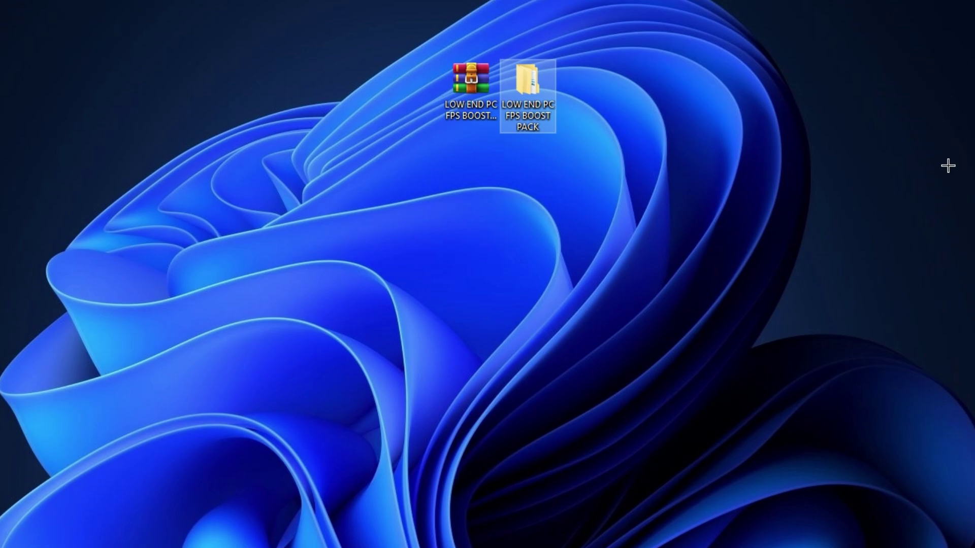
Launch the Local Group Policy Editor with gpedit.msc from the Run box
left_click(940, 164)
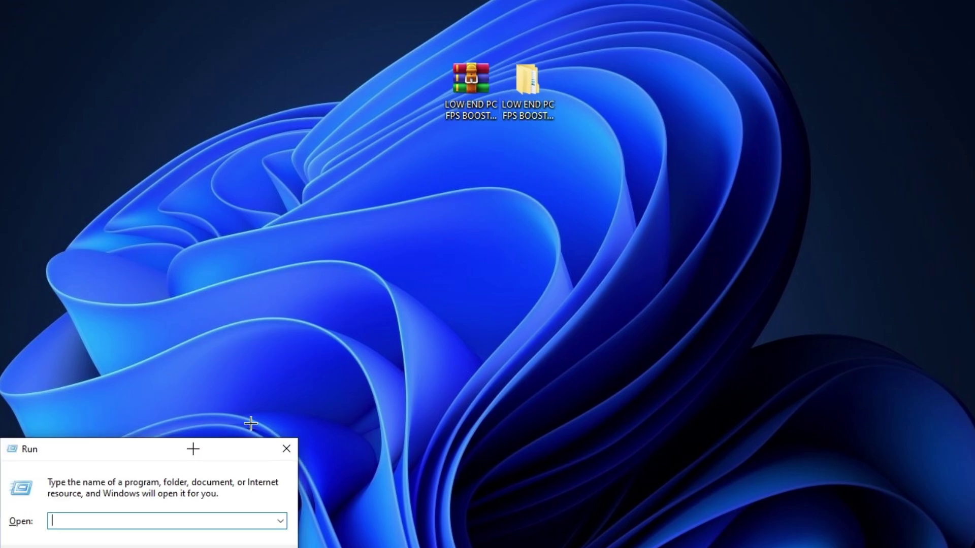
left_click_drag(192, 386, 522, 204)
type("g")
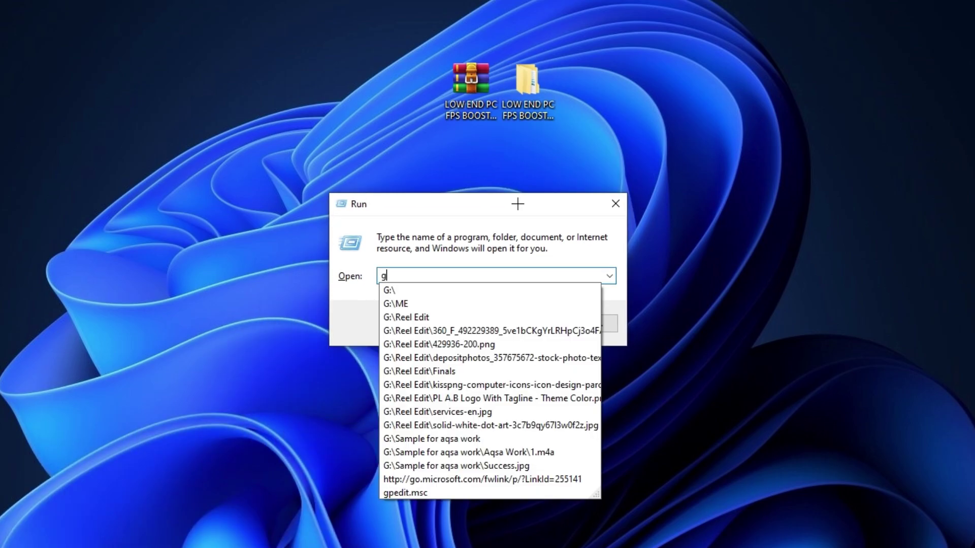
type("pedit.msc")
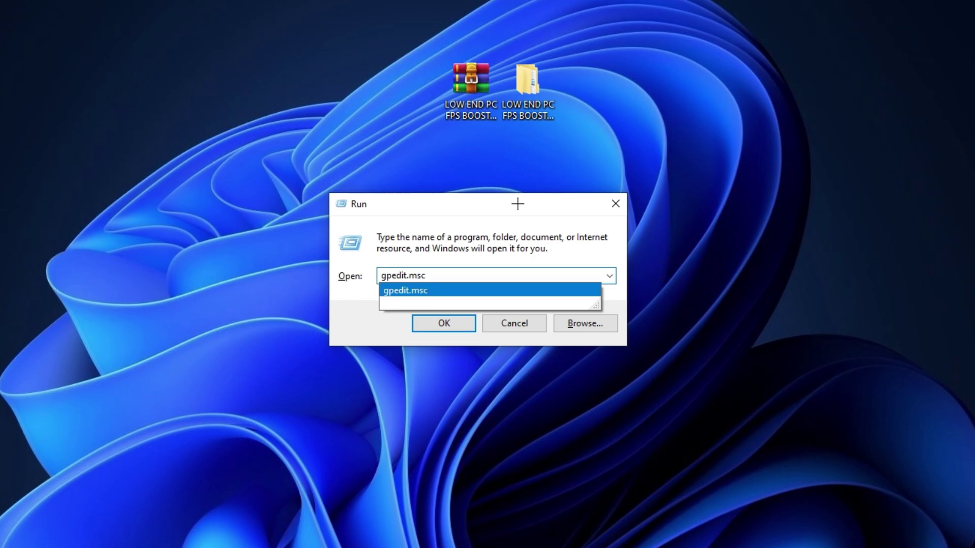
key("Return")
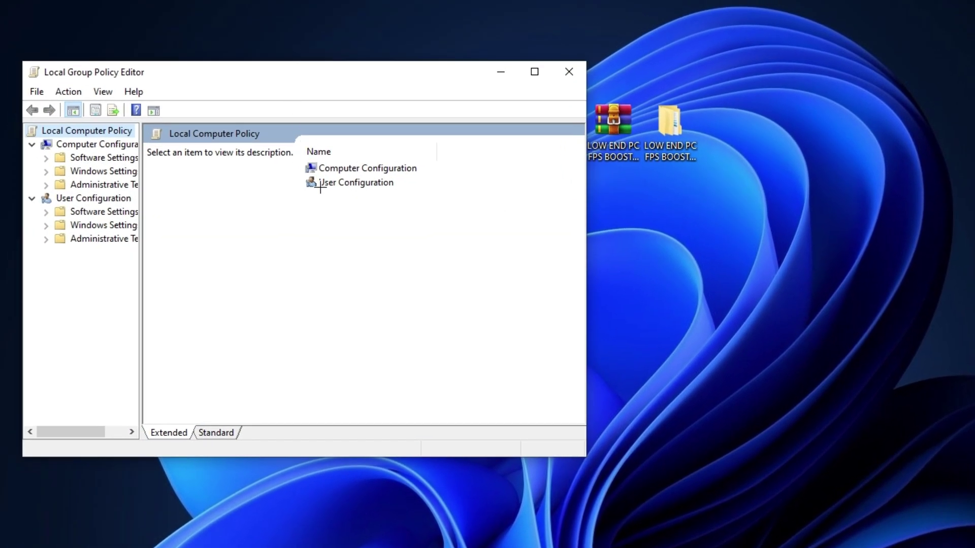
Edit Turn off Power Throttling under System > Power Management > Power Throttling Settings
double_click(355, 168)
double_click(359, 196)
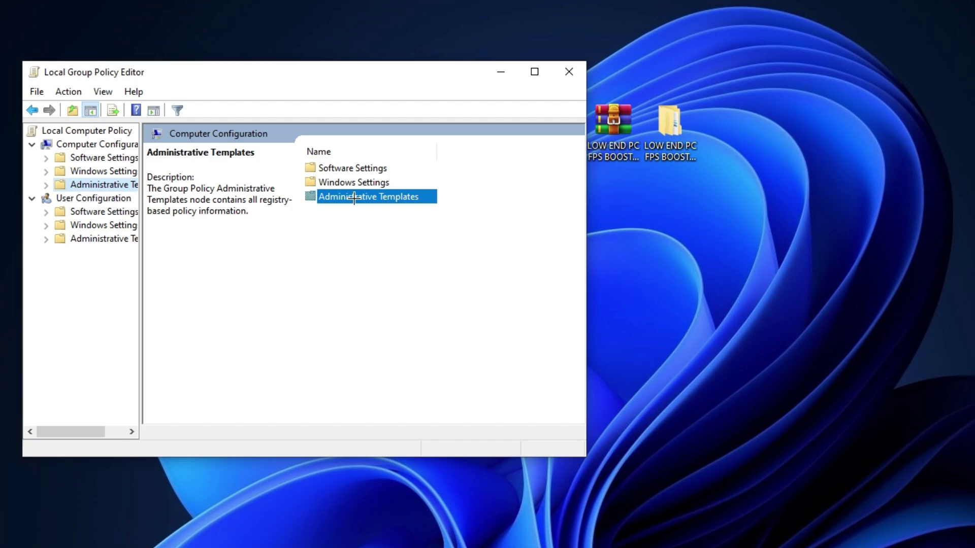
double_click(335, 239)
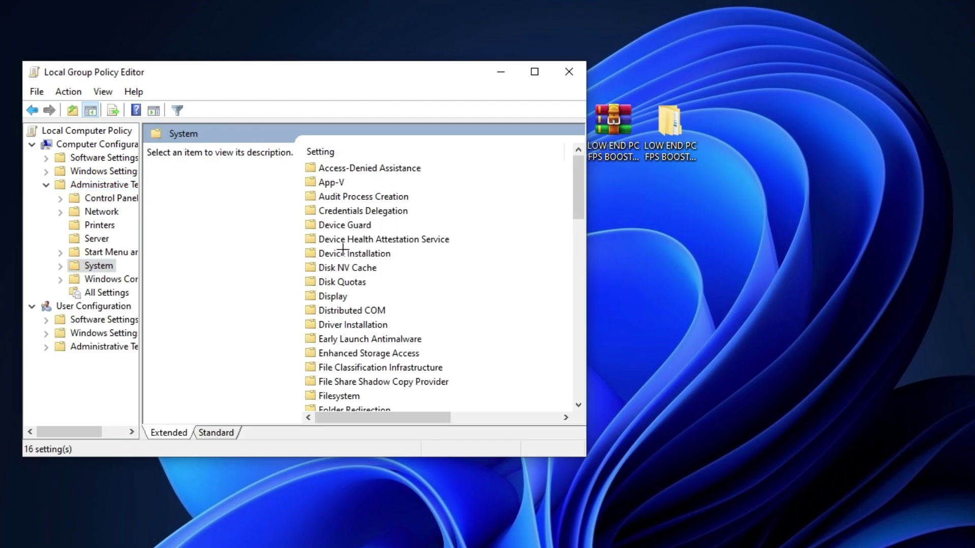
scroll(348, 272, "down", 5)
double_click(352, 296)
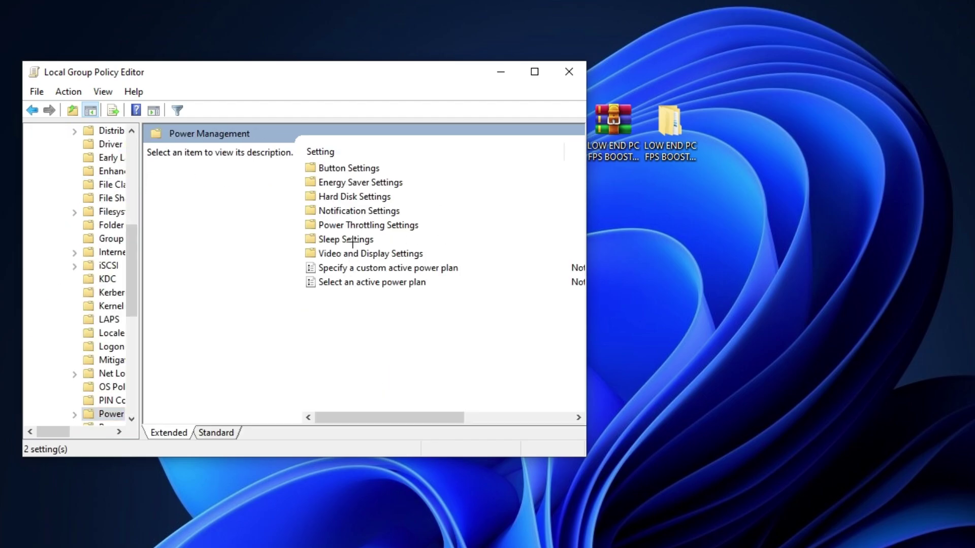
double_click(357, 225)
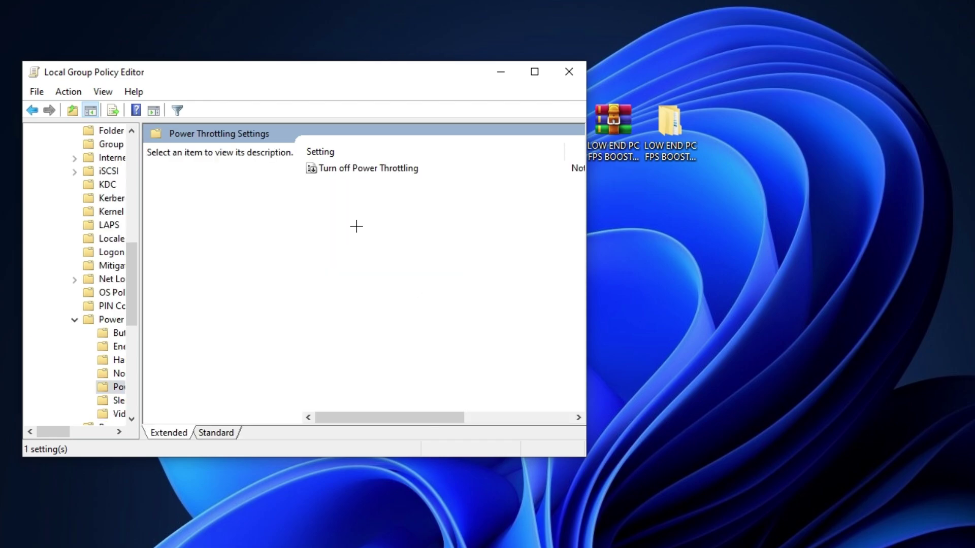
left_click(349, 167)
right_click(349, 169)
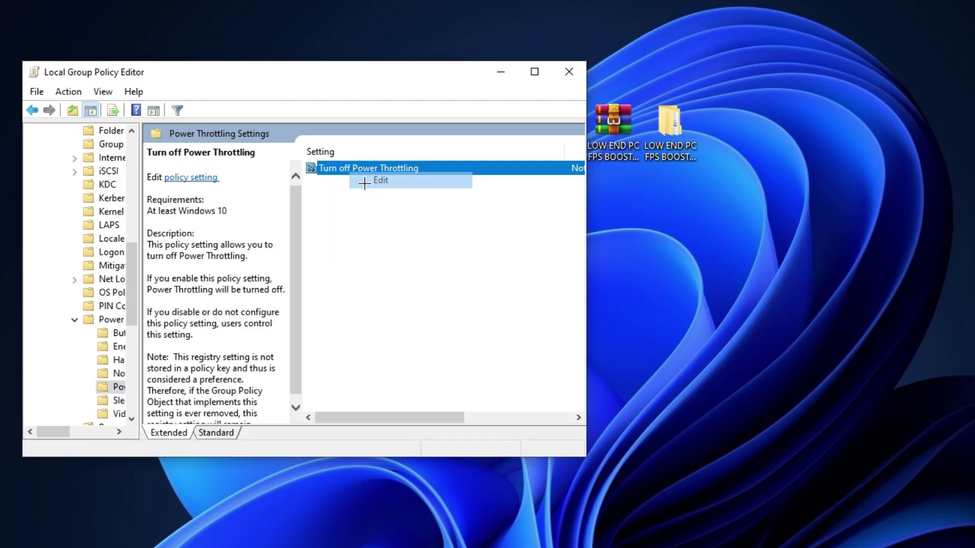
left_click(380, 181)
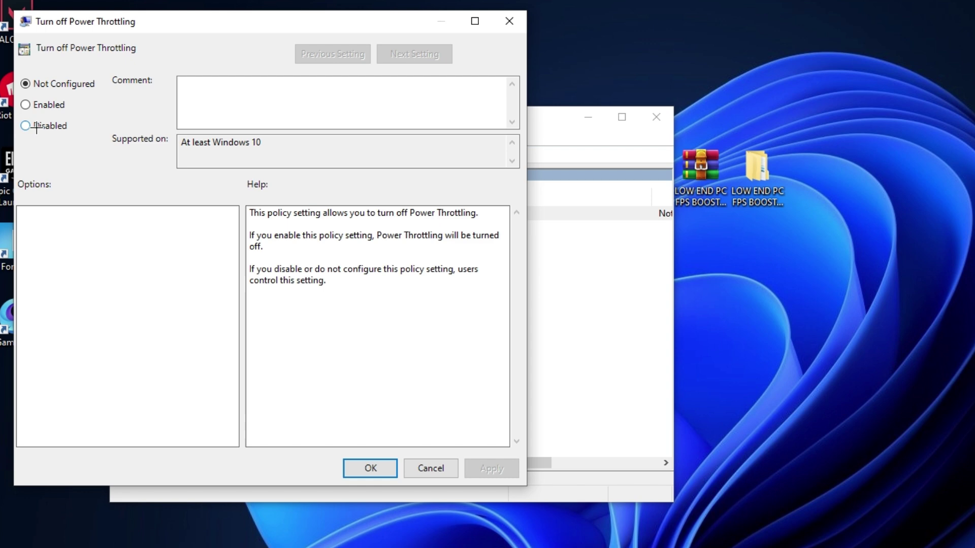